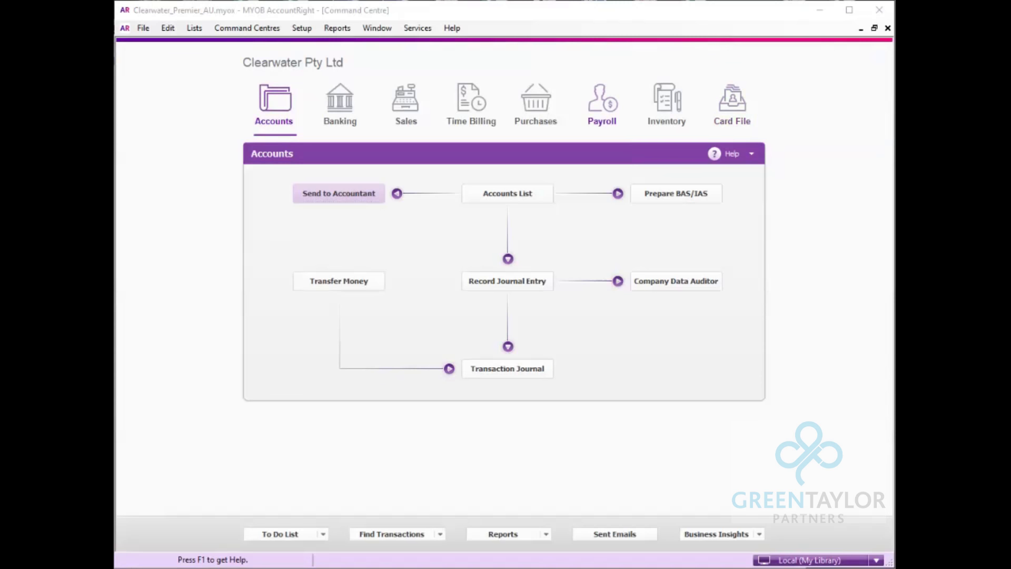
Step: Create a salary wages category named "Govt Grants - JobKeeper" with Gross Payments as its ATO reporting category
{"action": "left_click", "coordinate": [602, 102]}
{"action": "left_click", "coordinate": [338, 193]}
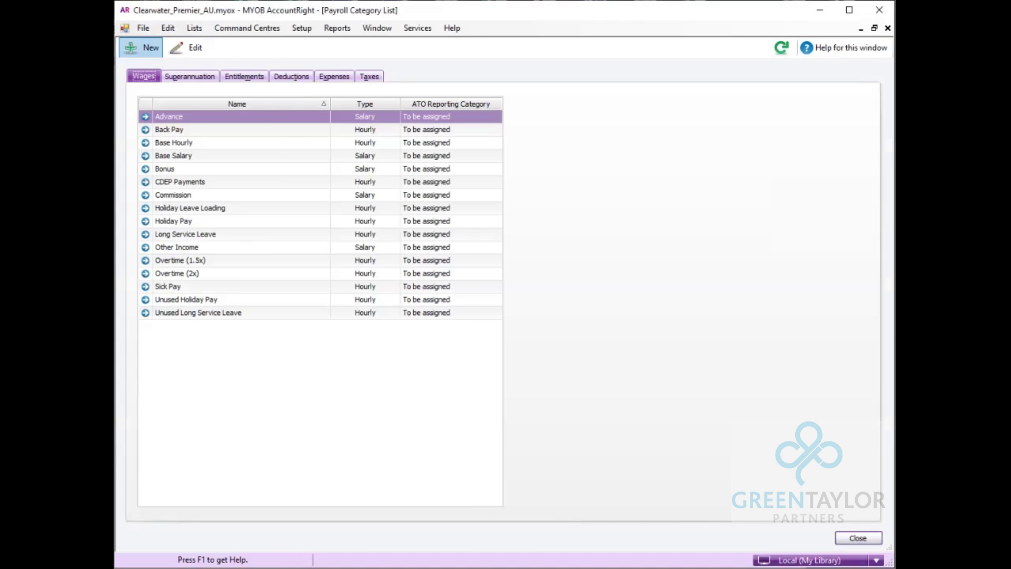
{"action": "left_click", "coordinate": [142, 48]}
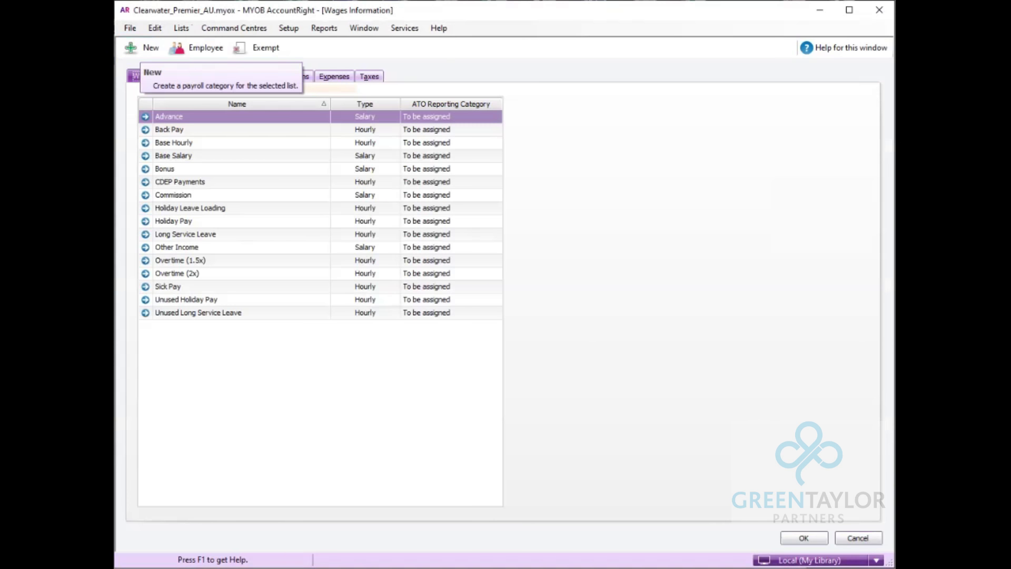
{"action": "left_click", "coordinate": [141, 48]}
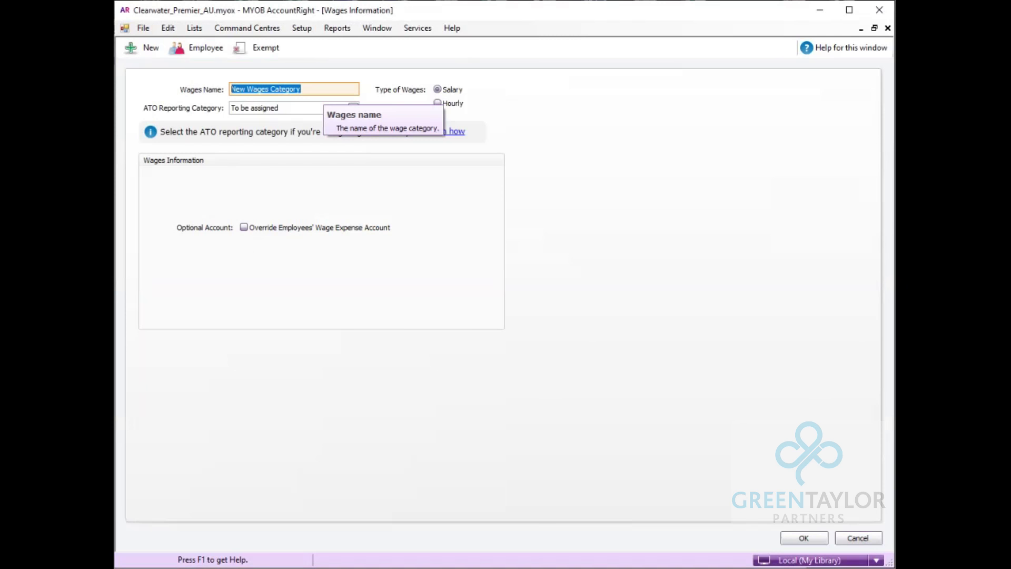
{"action": "type", "text": "Govt "}
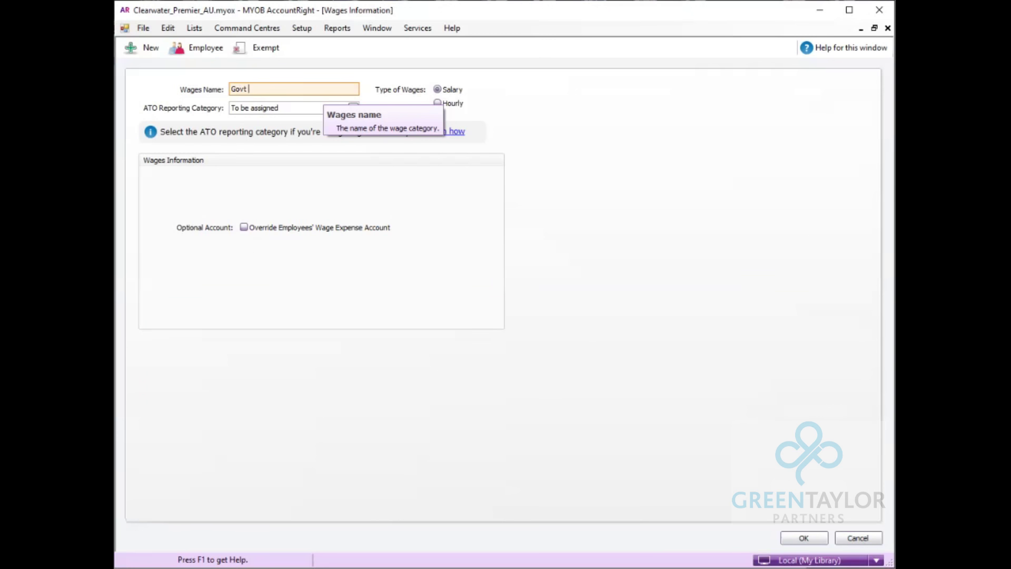
{"action": "type", "text": "Grants - JobKeeper"}
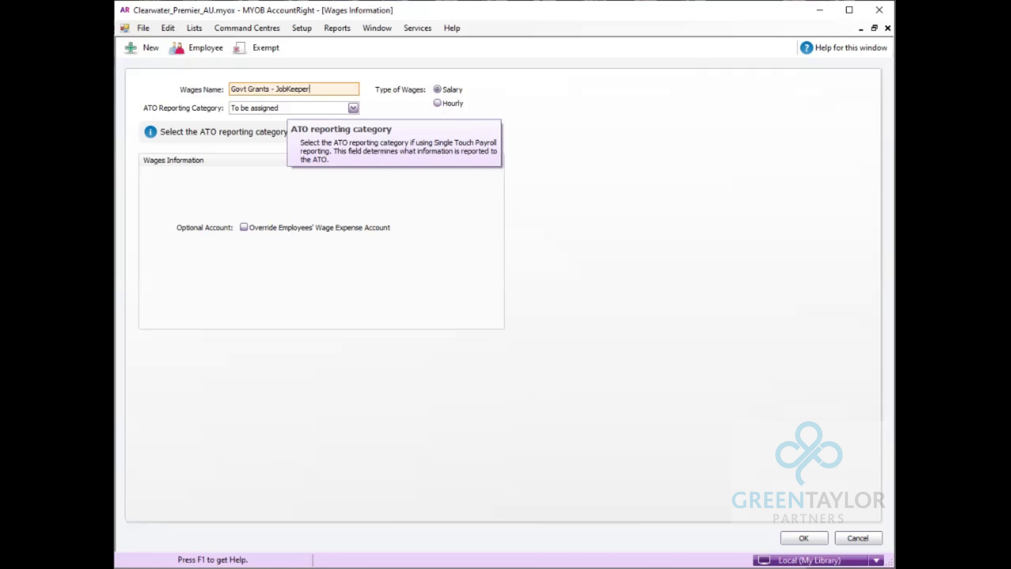
{"action": "left_click", "coordinate": [353, 108]}
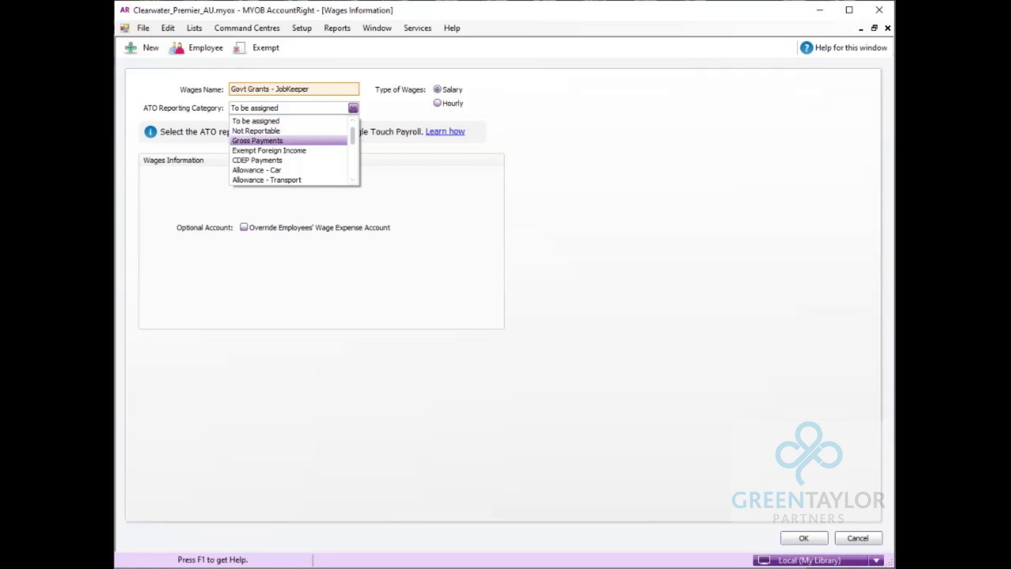
{"action": "left_click", "coordinate": [258, 141]}
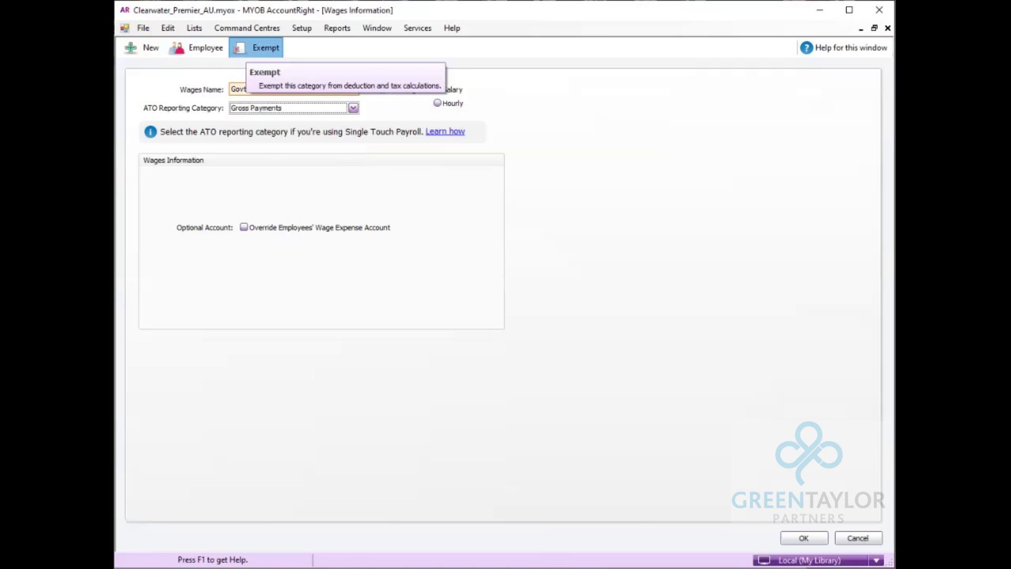
Step: Link all employees to the JobKeeper wages category, with no tax or deduction exemptions selected, and save it
{"action": "left_click", "coordinate": [258, 48]}
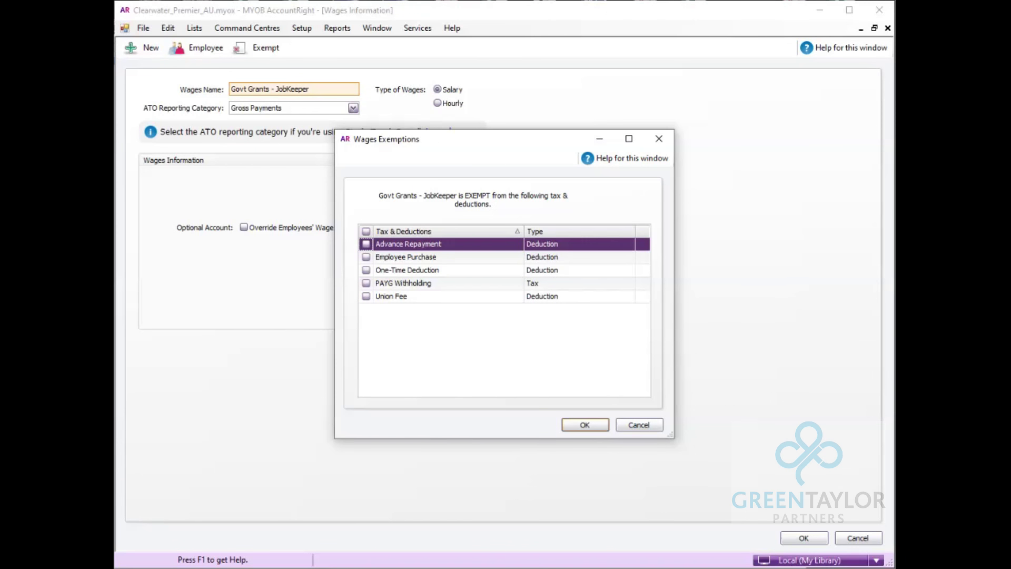
{"action": "left_click", "coordinate": [584, 425]}
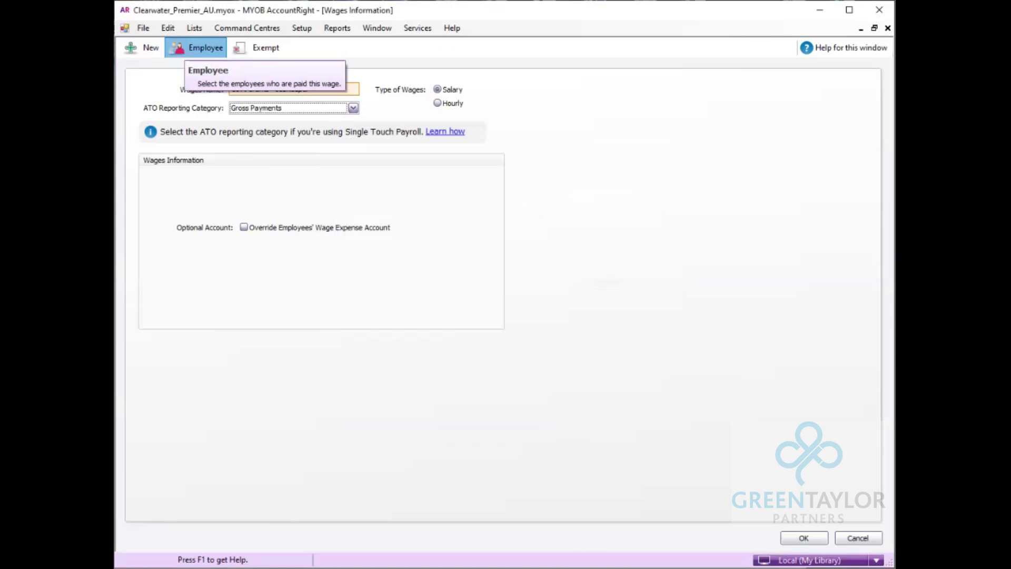
{"action": "left_click", "coordinate": [196, 47]}
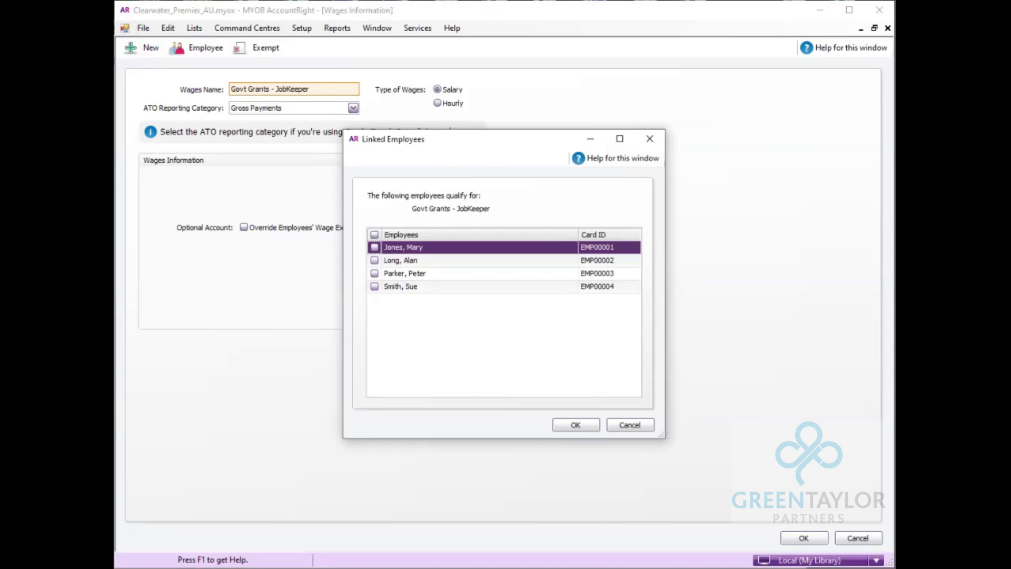
{"action": "left_click", "coordinate": [375, 235]}
{"action": "left_click", "coordinate": [575, 424]}
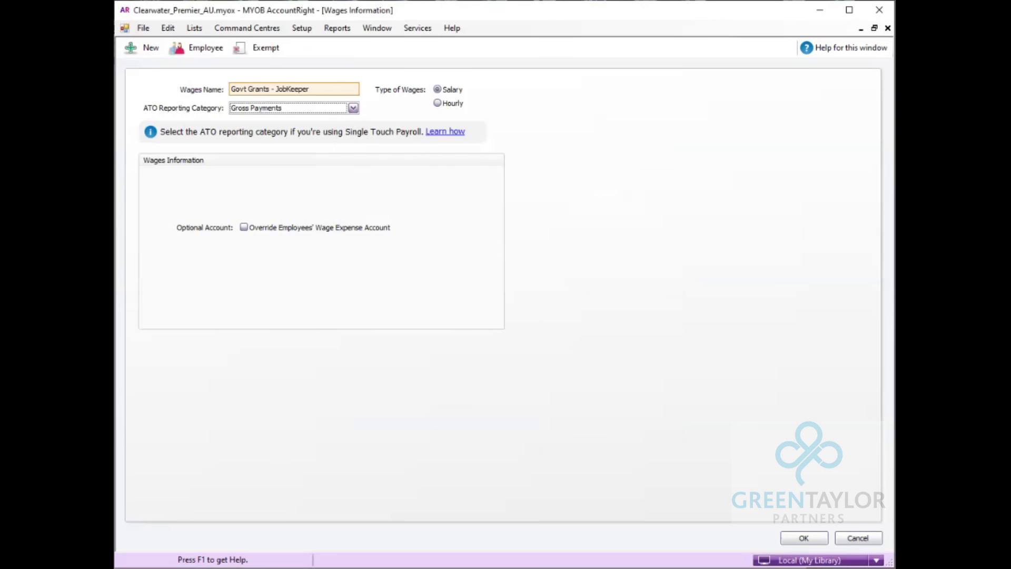
{"action": "left_click", "coordinate": [804, 537]}
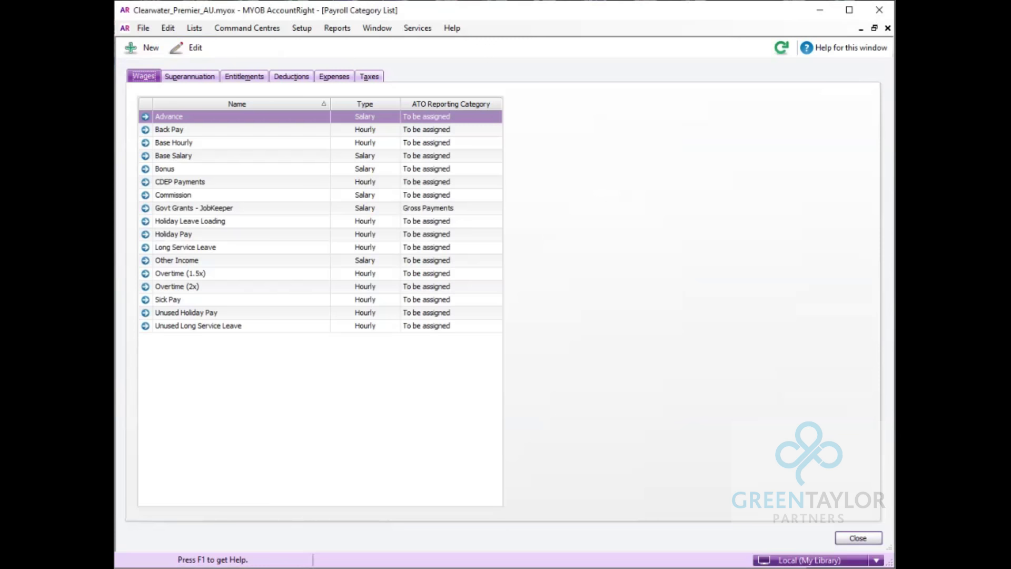
Step: Exempt the Govt Grants - JobKeeper wages category from the Superannuation Guarantee calculation and save the superannuation category
{"action": "left_click", "coordinate": [189, 76]}
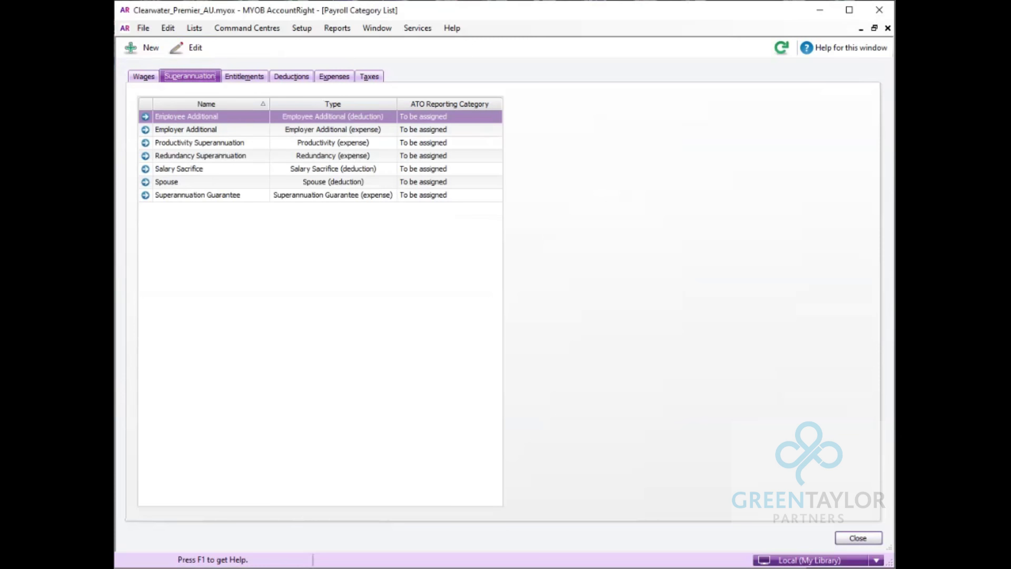
{"action": "left_click", "coordinate": [198, 195]}
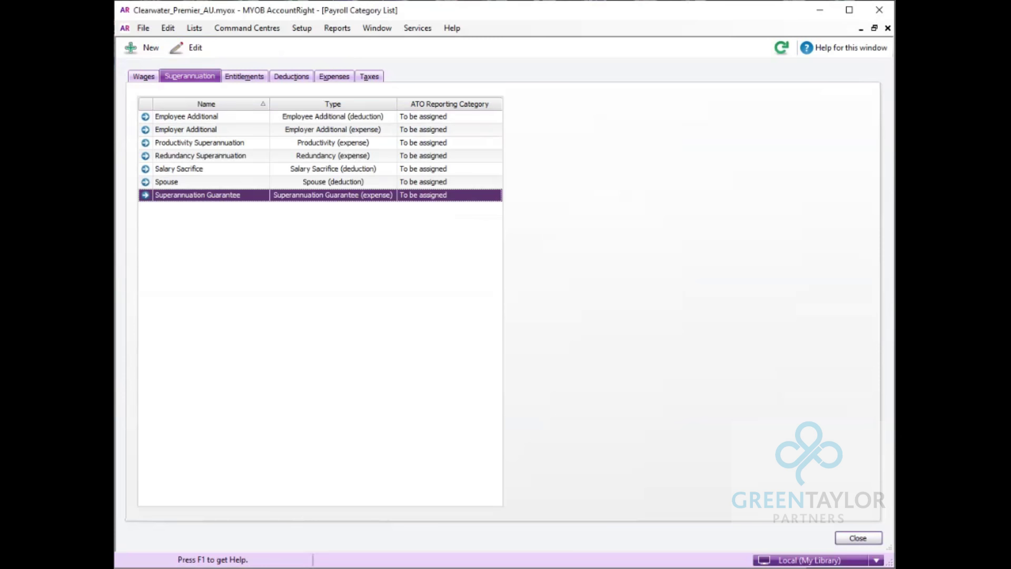
{"action": "key", "text": "Return"}
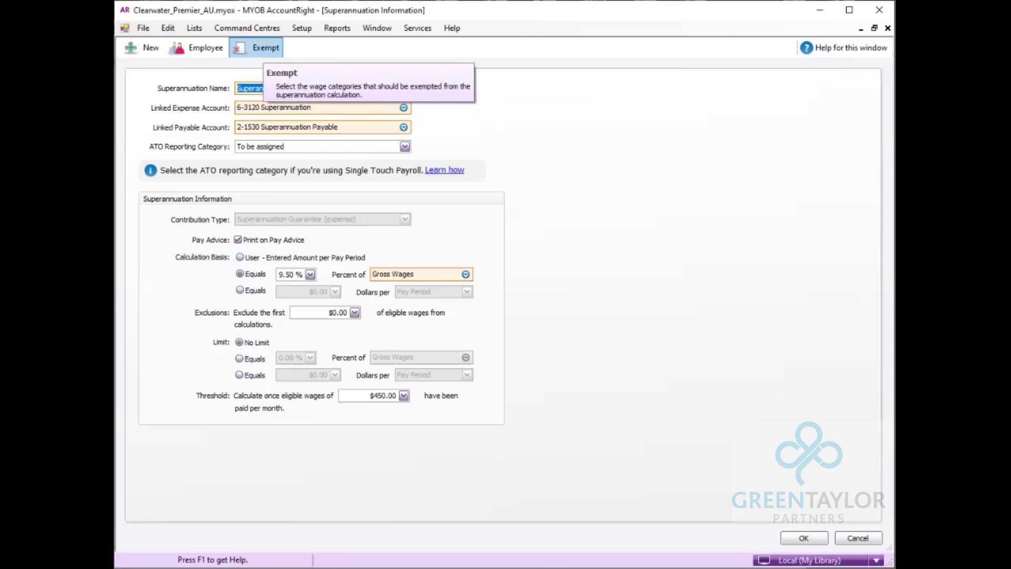
{"action": "left_click", "coordinate": [258, 48]}
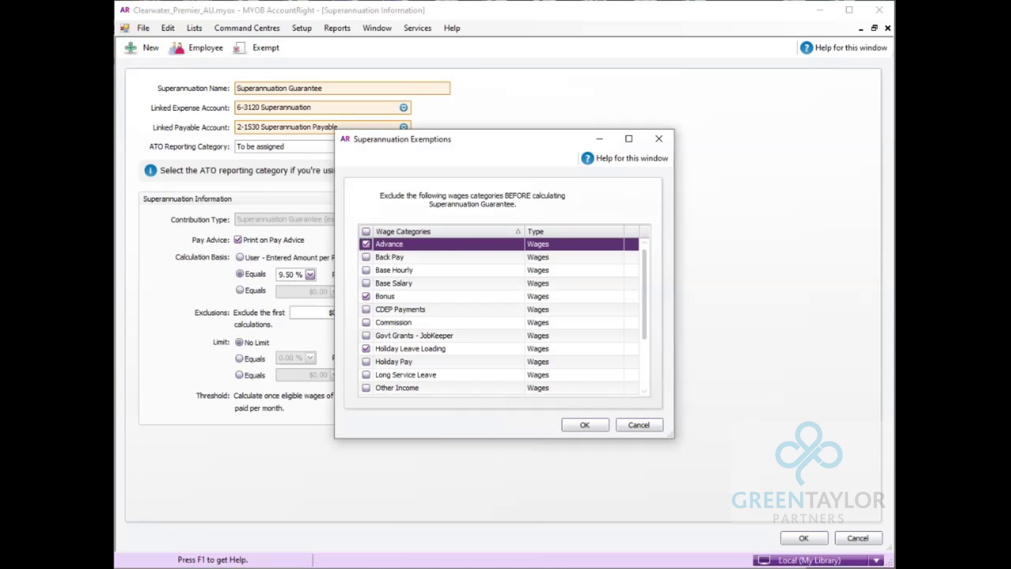
{"action": "left_click", "coordinate": [366, 336]}
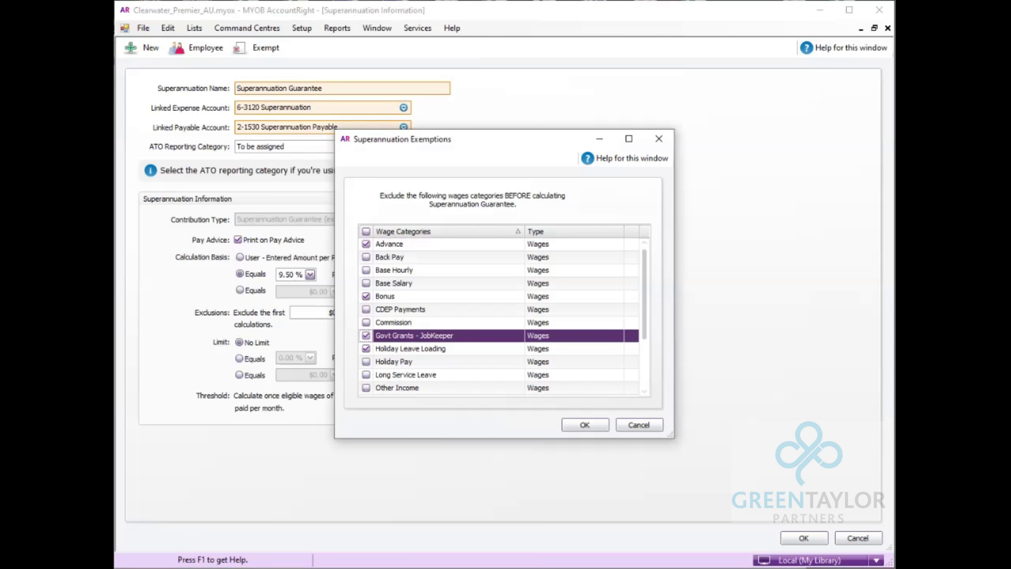
{"action": "left_click", "coordinate": [584, 424]}
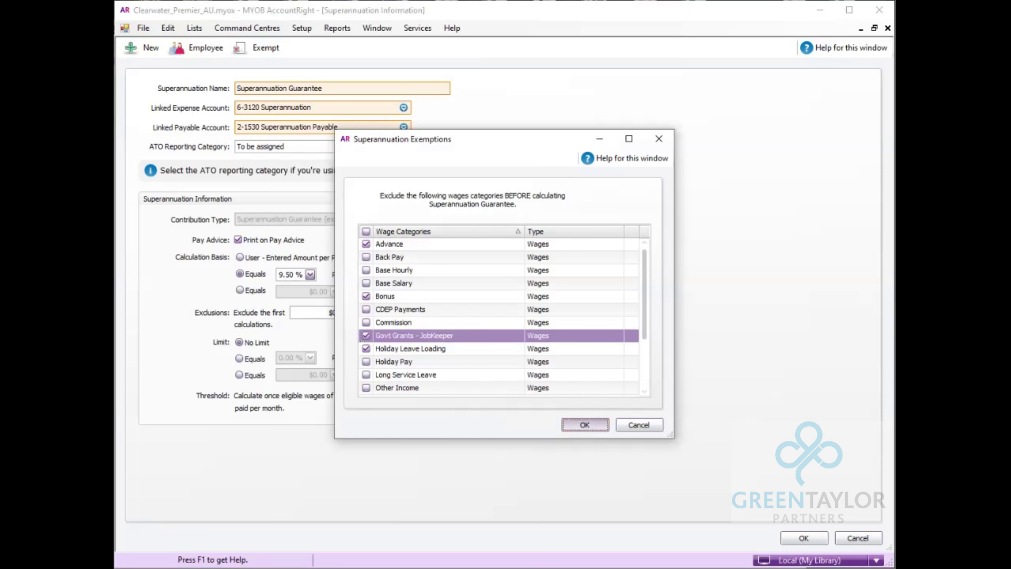
{"action": "key", "text": "Return"}
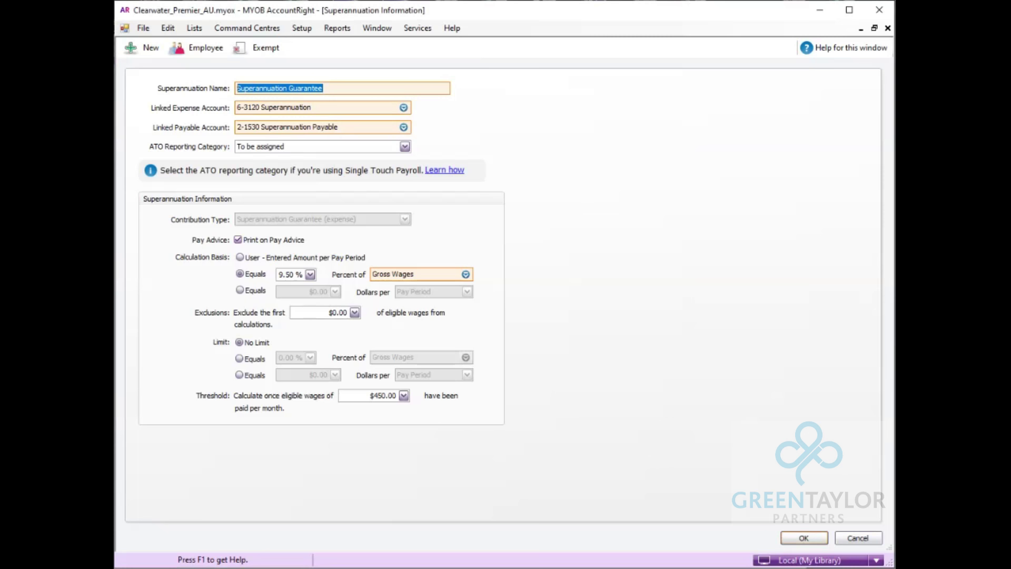
{"action": "key", "text": "Return"}
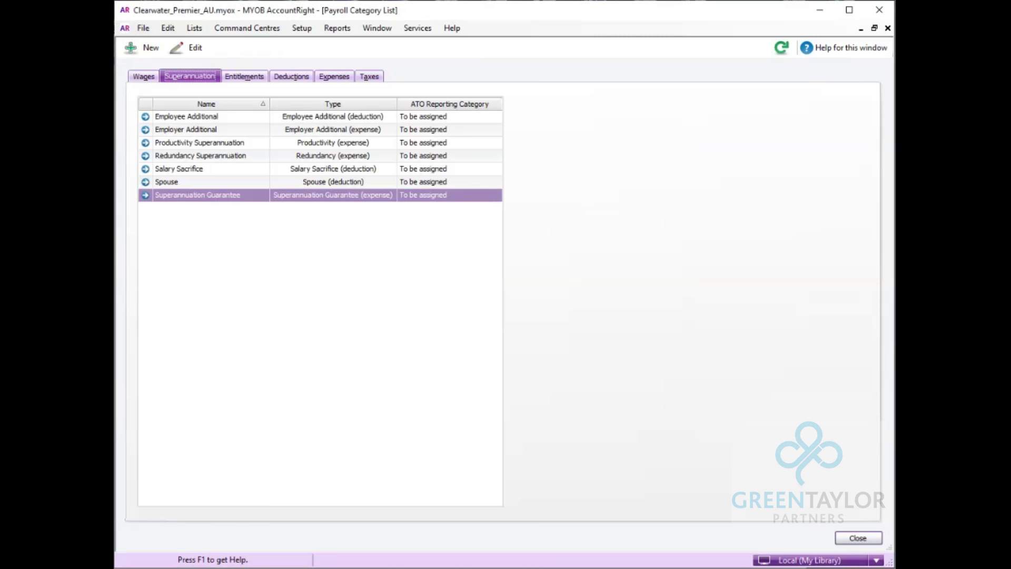
Step: Open the card of the last employee in the cards list at the wages section of the payroll details
{"action": "key", "text": "Right"}
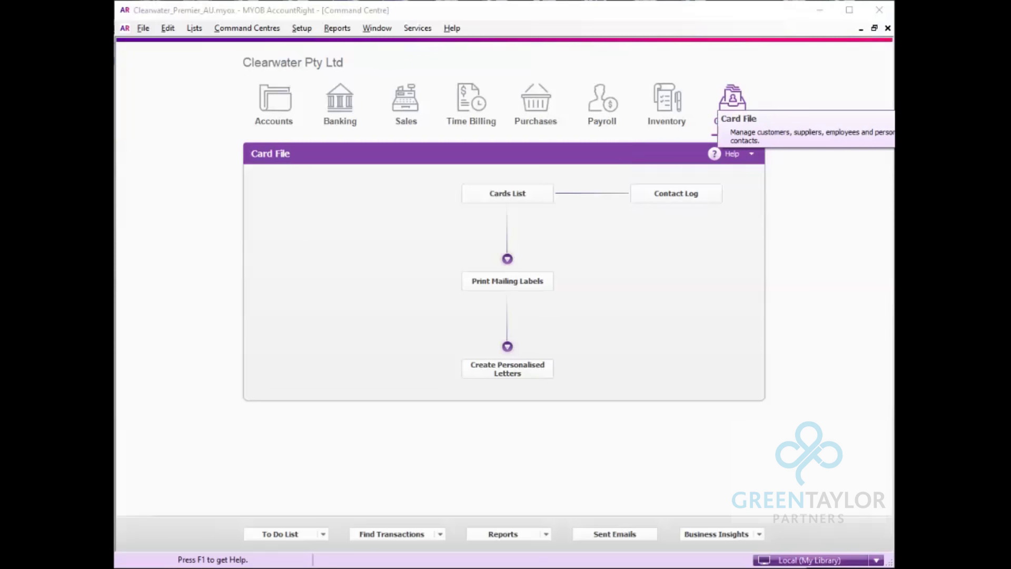
{"action": "left_click", "coordinate": [507, 193]}
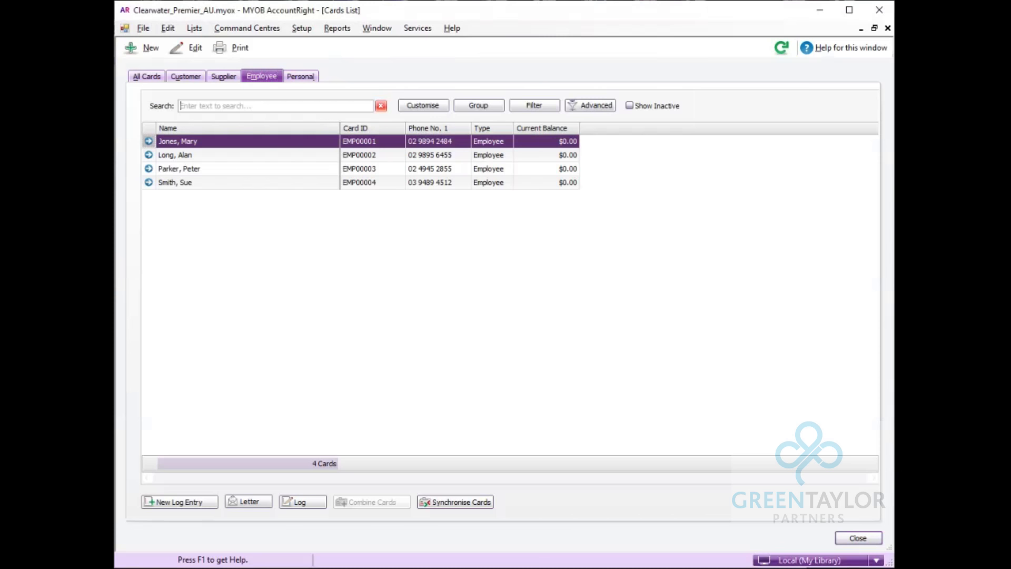
{"action": "left_click", "coordinate": [248, 182]}
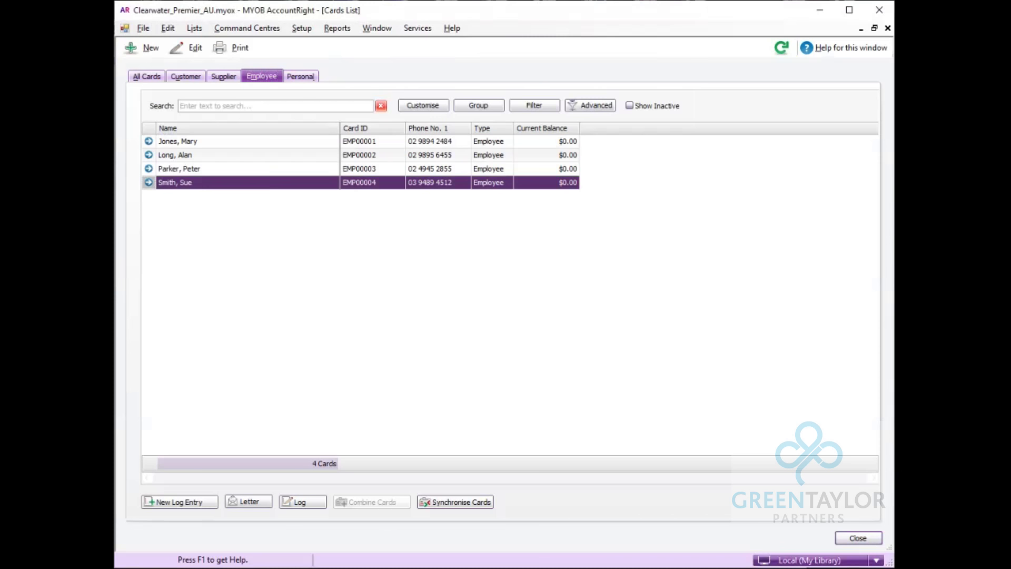
{"action": "key", "text": "Return"}
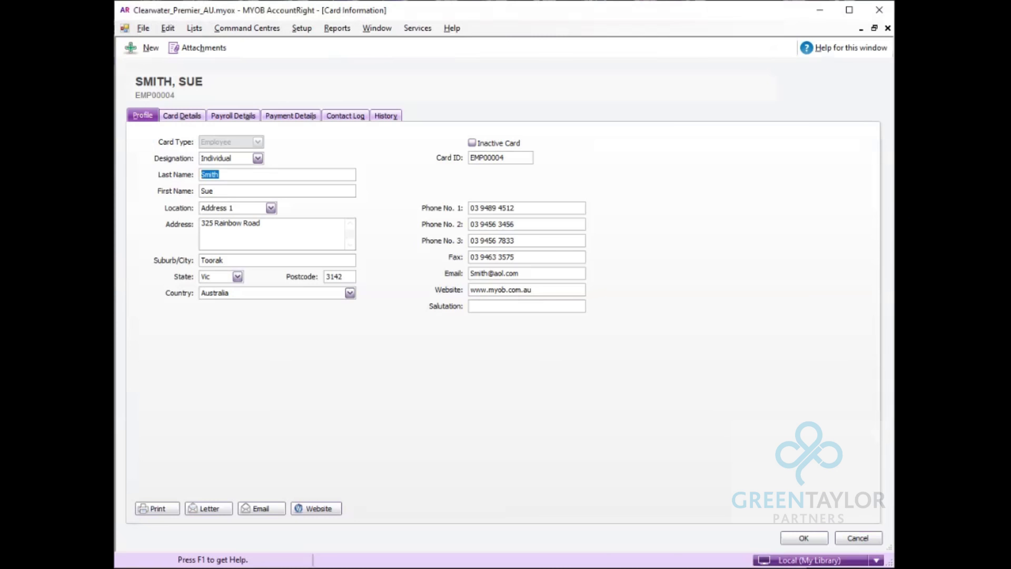
{"action": "left_click", "coordinate": [233, 115]}
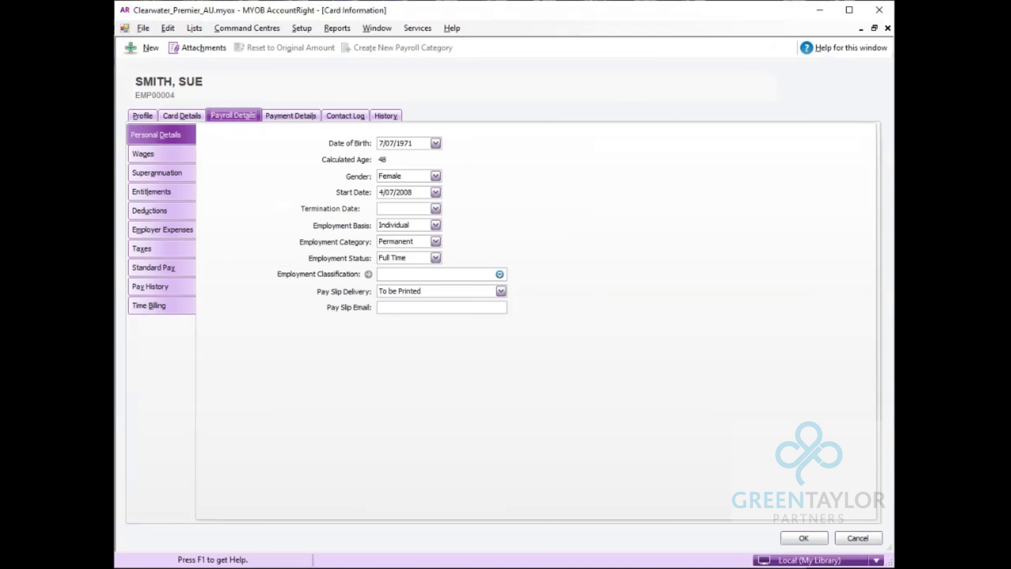
{"action": "left_click", "coordinate": [150, 153]}
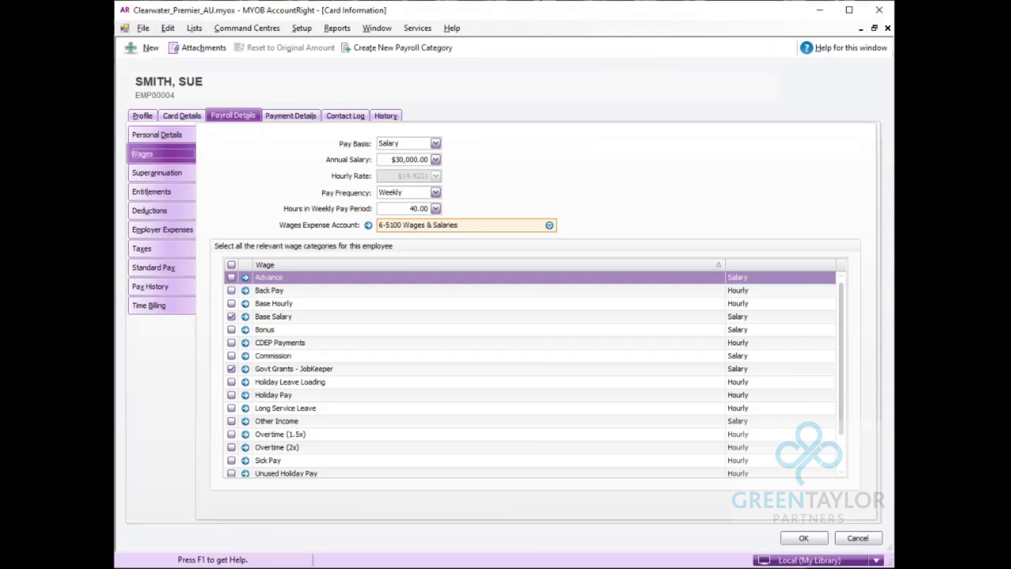
Step: Set the Govt Grants - JobKeeper amount in the employee's standard pay to $173.08 and save the card
{"action": "left_click", "coordinate": [153, 267]}
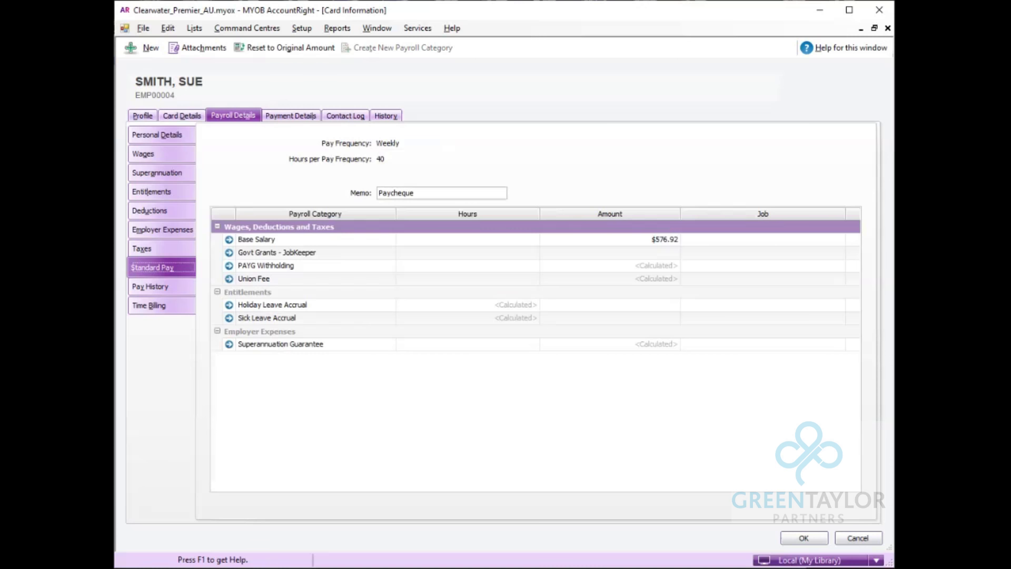
{"action": "left_click", "coordinate": [664, 252]}
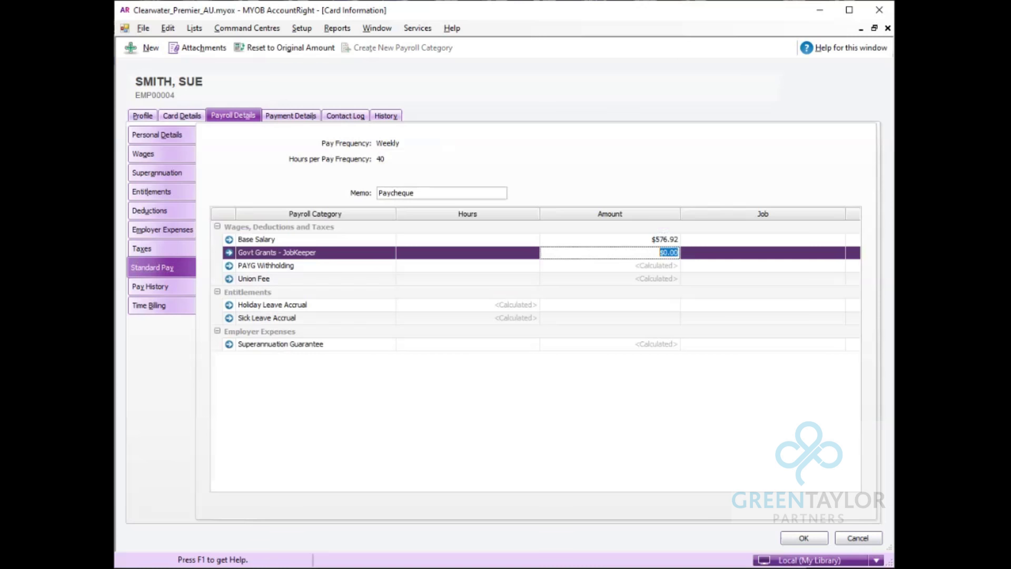
{"action": "type", "text": "173.08"}
{"action": "key", "text": "Tab"}
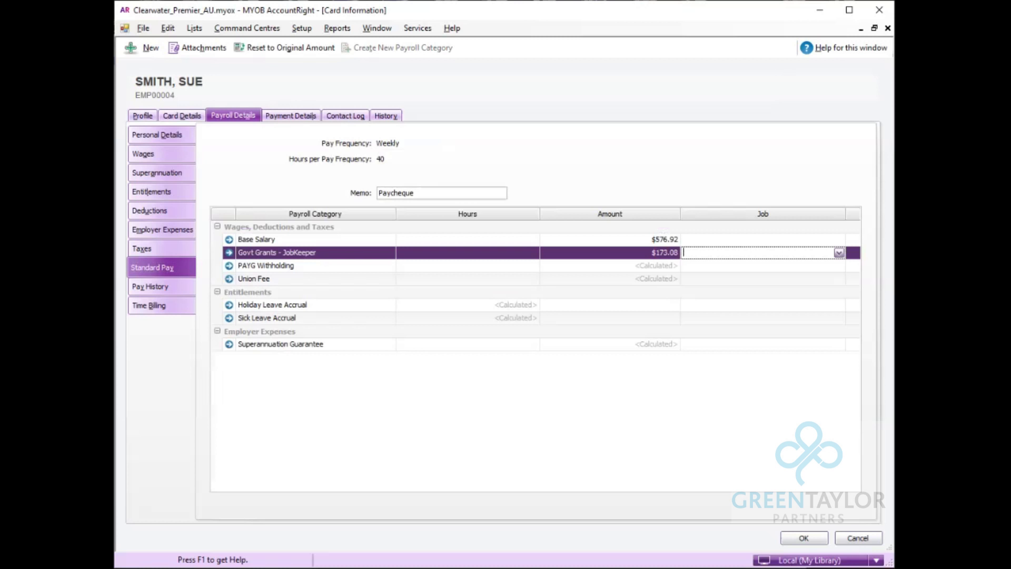
{"action": "left_click", "coordinate": [803, 537]}
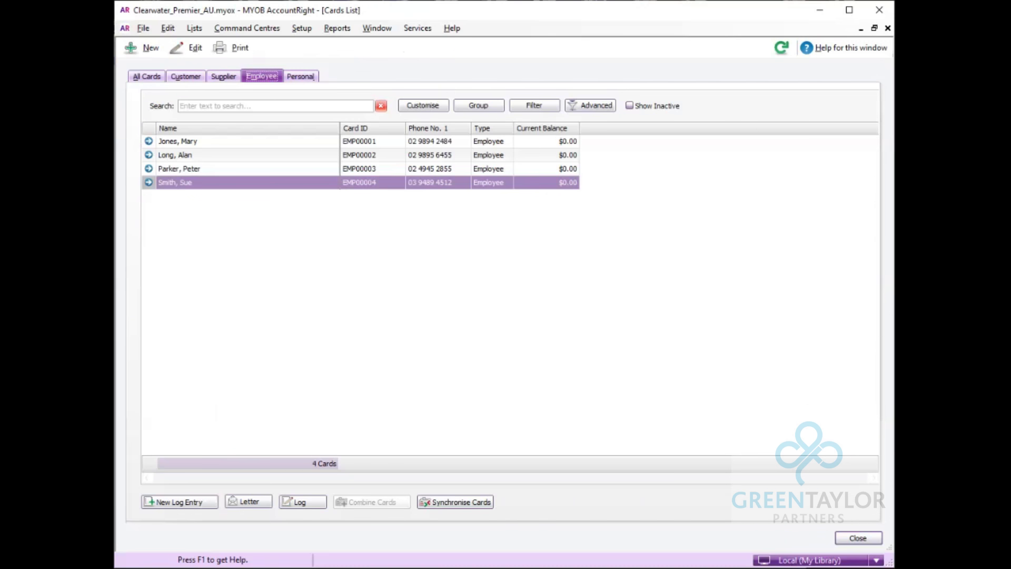
{"action": "left_click", "coordinate": [858, 537]}
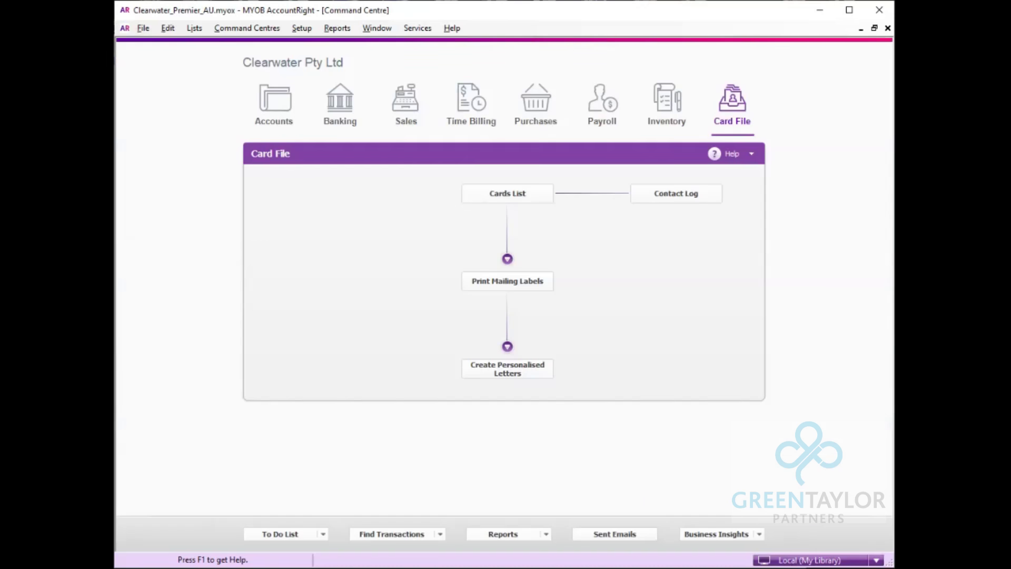
Step: Start processing the weekly payroll for 25/03/2020 to 31/03/2020 and open the pay details of the employee receiving JobKeeper
{"action": "left_click", "coordinate": [602, 106]}
{"action": "left_click", "coordinate": [338, 193]}
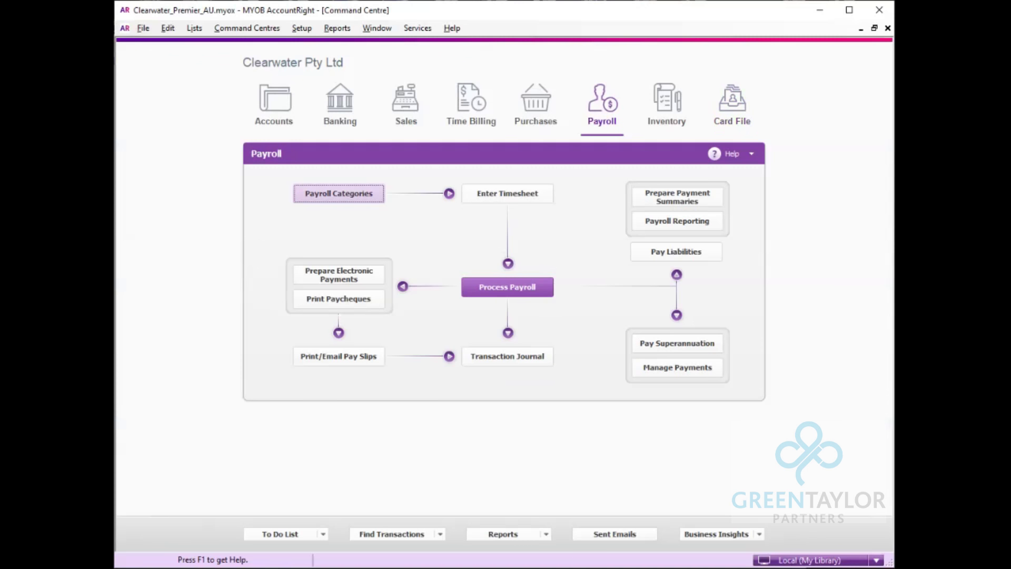
{"action": "left_click", "coordinate": [507, 287]}
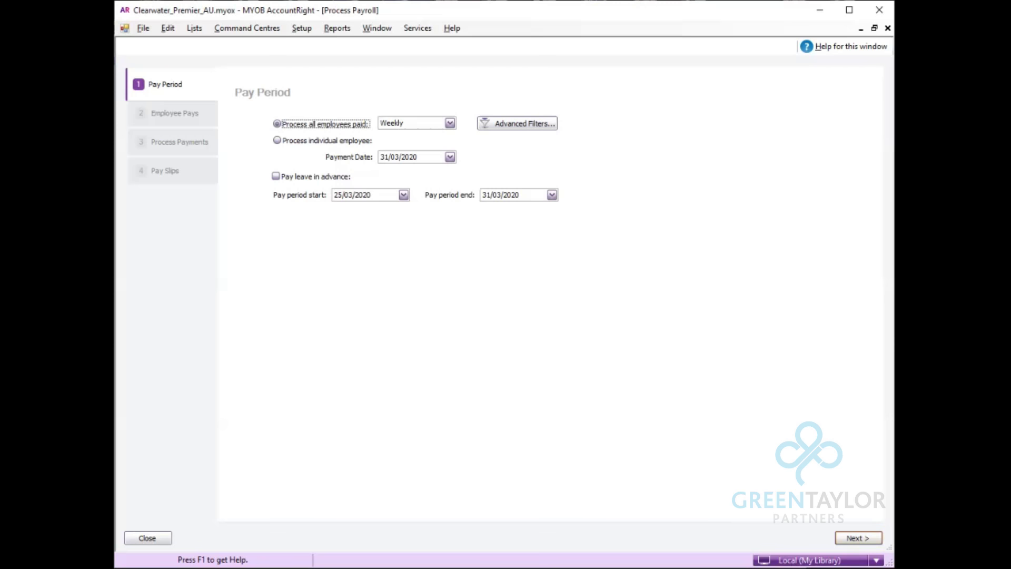
{"action": "left_click", "coordinate": [857, 537]}
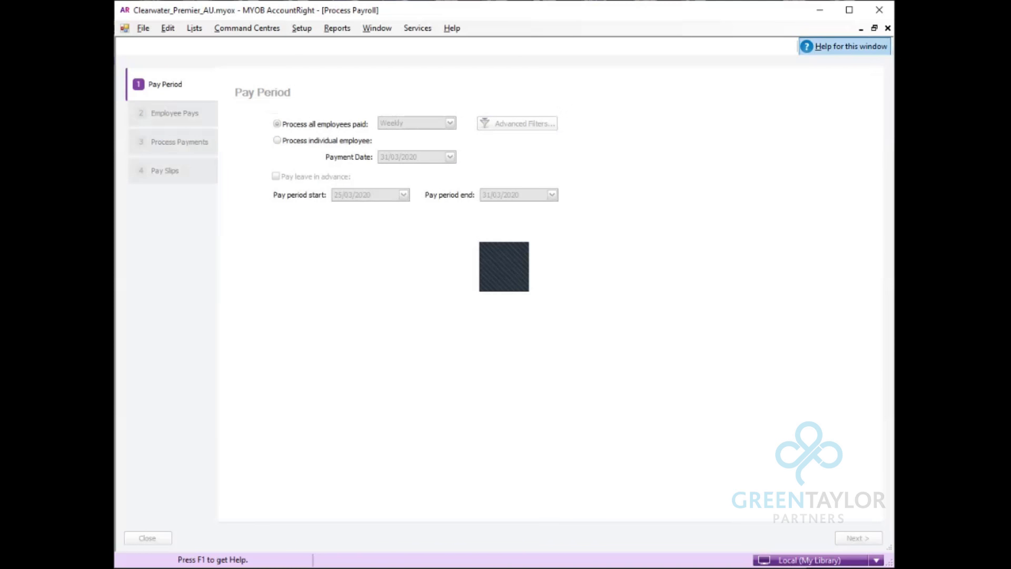
{"action": "left_click", "coordinate": [254, 247]}
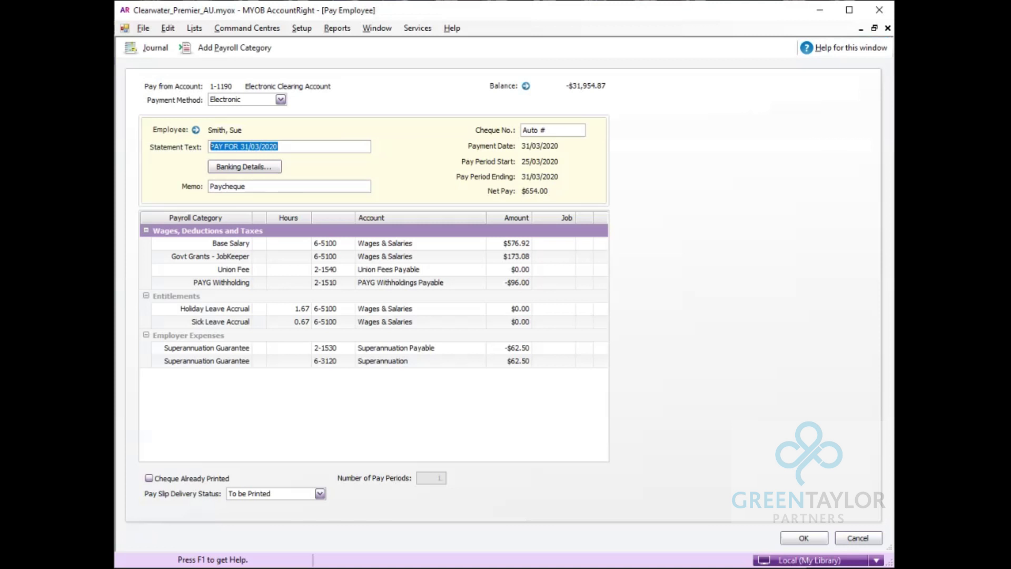
Step: Close the employee's pay details and show the Other Income accounts in the accounts list
{"action": "key", "text": "Escape"}
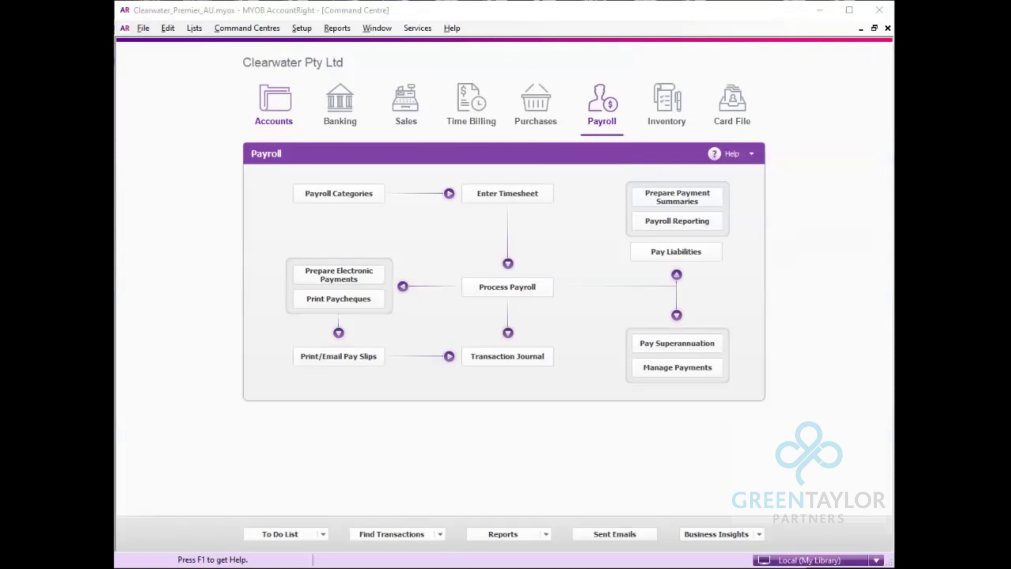
{"action": "left_click", "coordinate": [274, 103]}
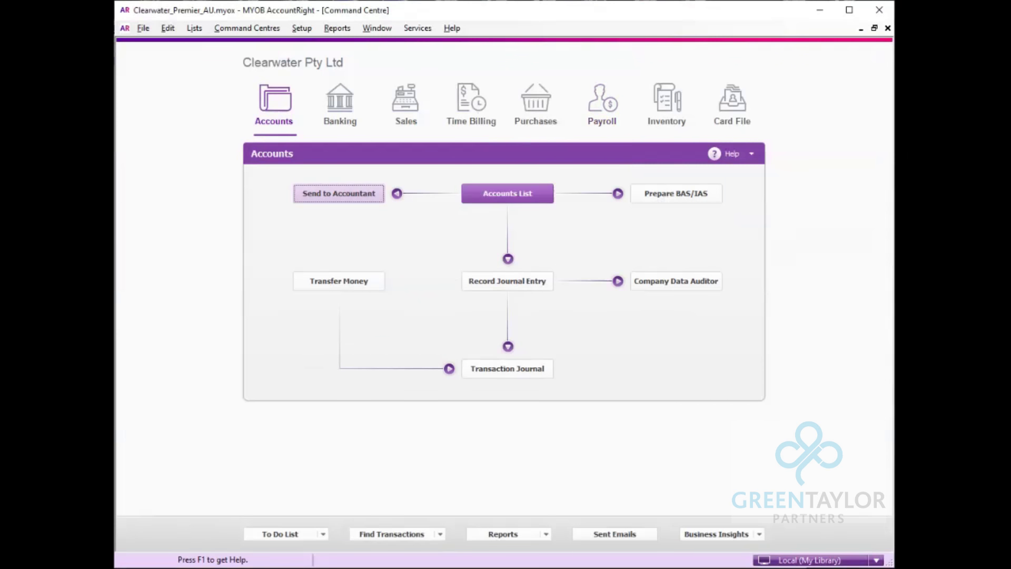
{"action": "left_click", "coordinate": [507, 193]}
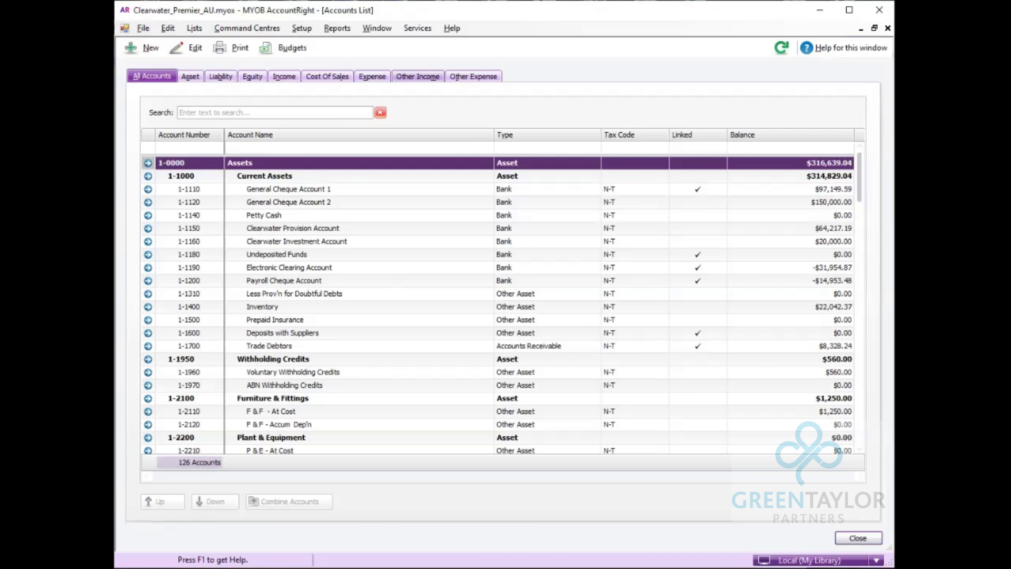
{"action": "left_click", "coordinate": [417, 76]}
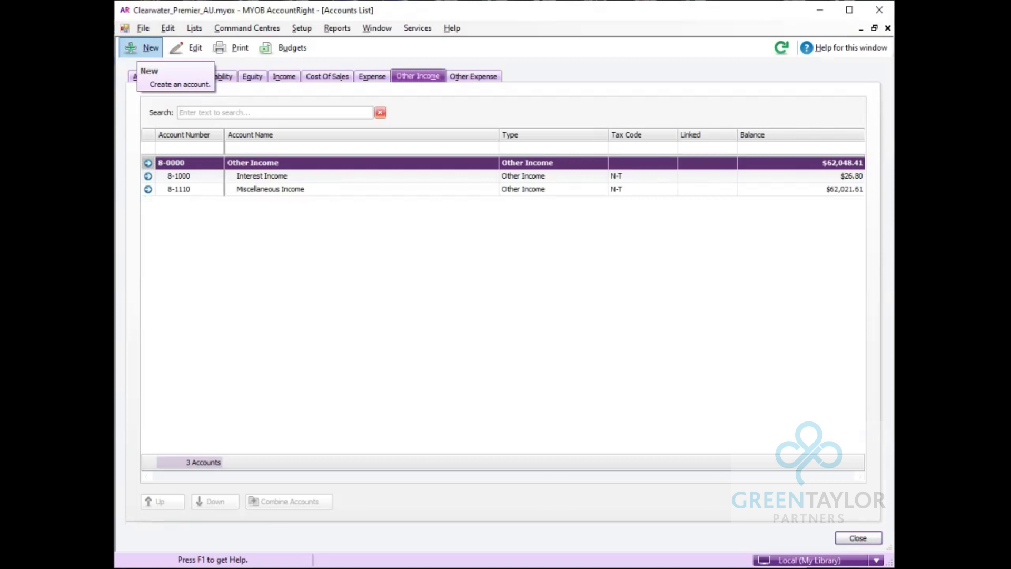
Step: Start a new Other Income detail account numbered 8-9000 and named Rebates - JobKeeper Payment
{"action": "left_click", "coordinate": [141, 47]}
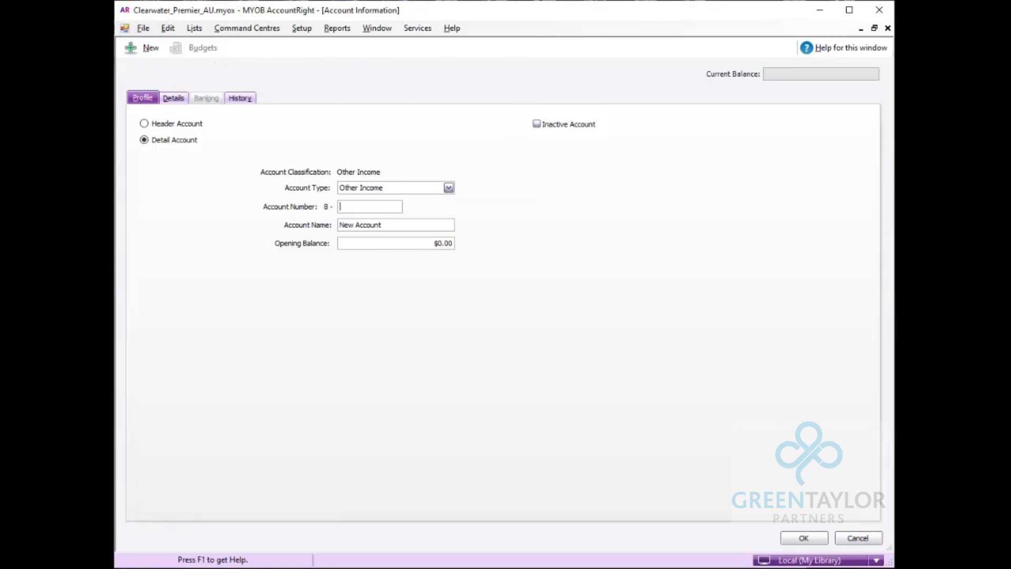
{"action": "type", "text": "9000"}
{"action": "key", "text": "Tab"}
{"action": "type", "text": "Rebates - JobKeeper Payment"}
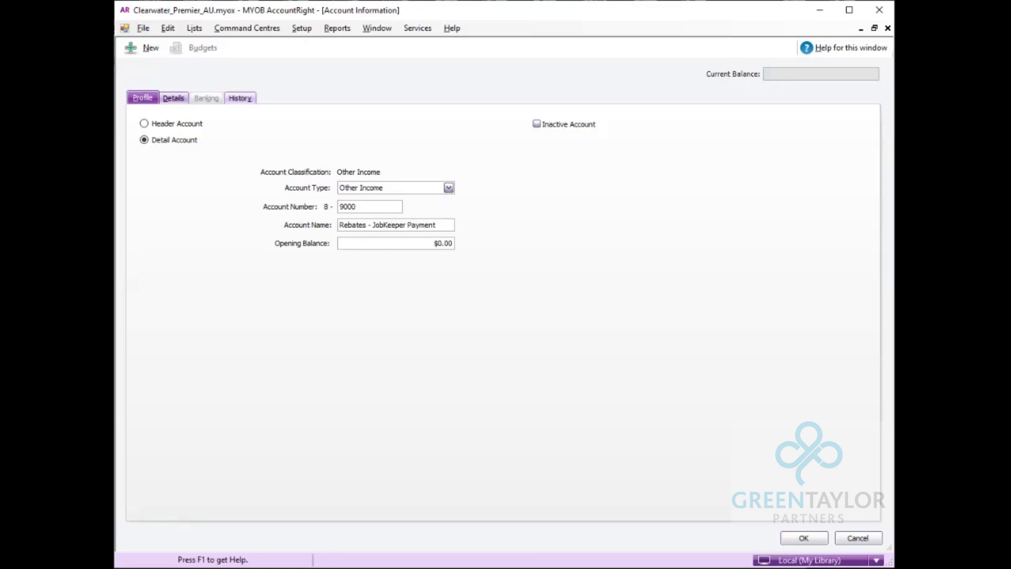
Step: Assign the FRE (GST Free) tax code to the new JobKeeper rebate account, save it and close the accounts list
{"action": "left_click", "coordinate": [174, 98]}
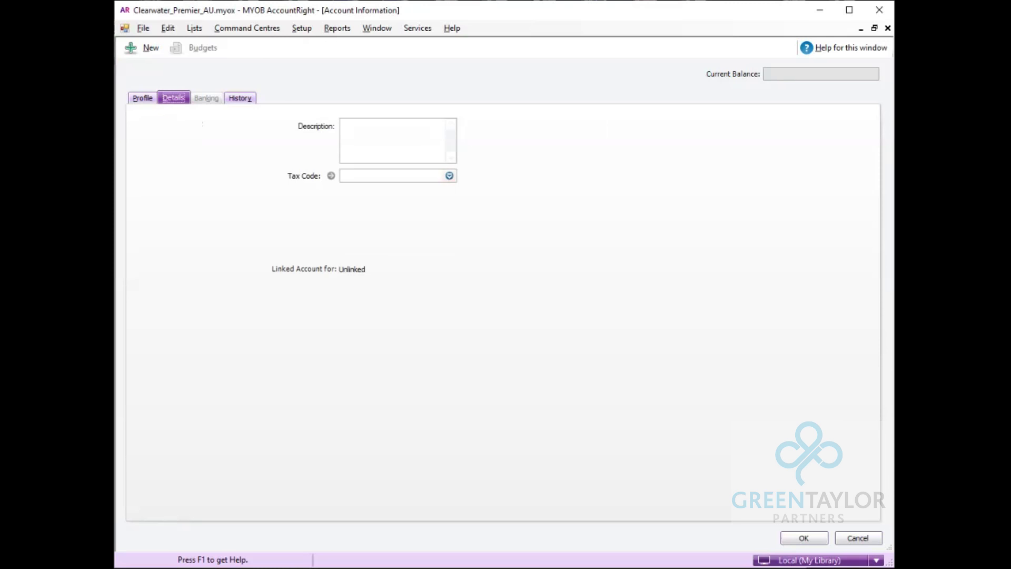
{"action": "left_click", "coordinate": [449, 175]}
{"action": "left_click", "coordinate": [449, 175]}
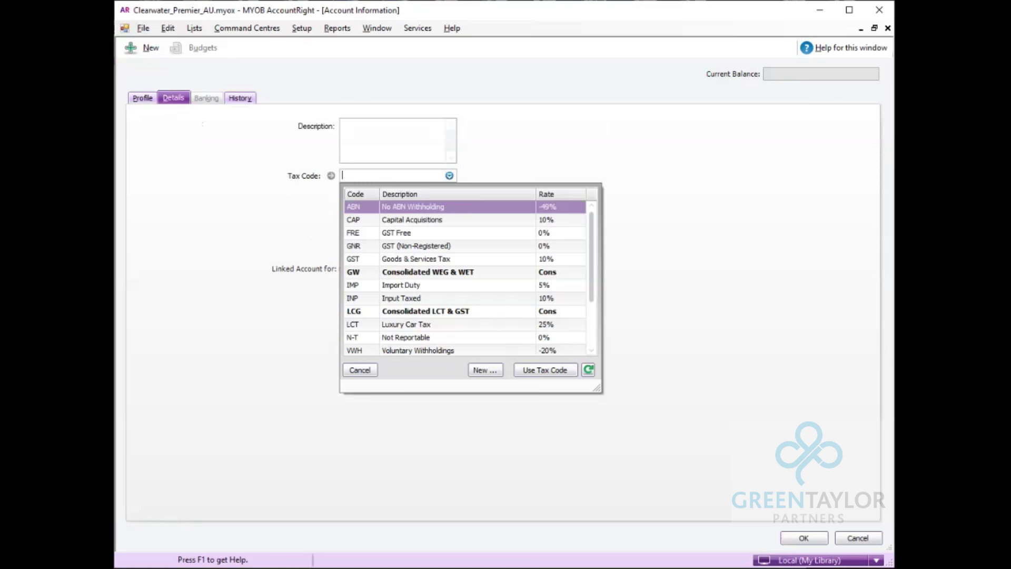
{"action": "double_click", "coordinate": [396, 233]}
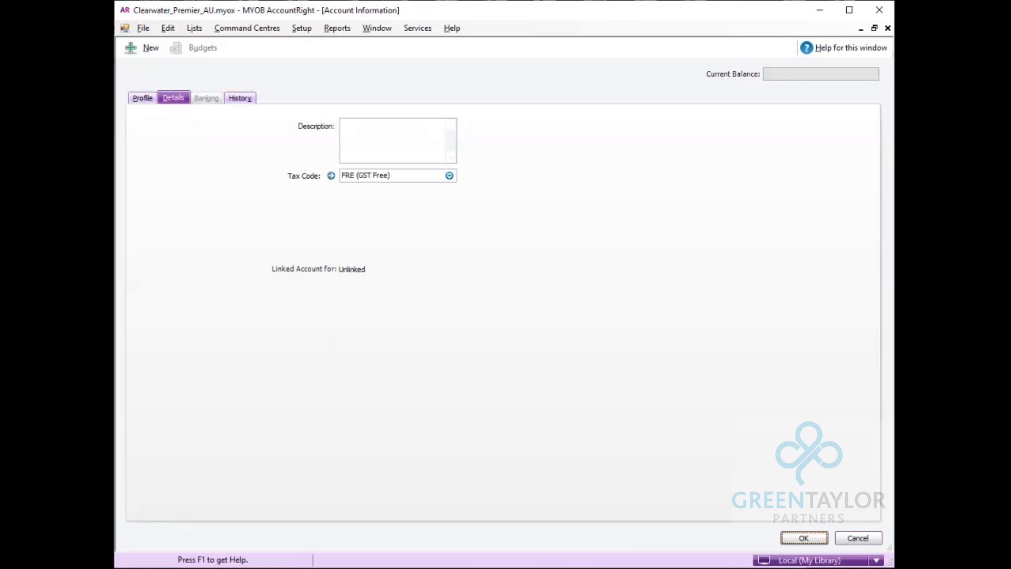
{"action": "key", "text": "Return"}
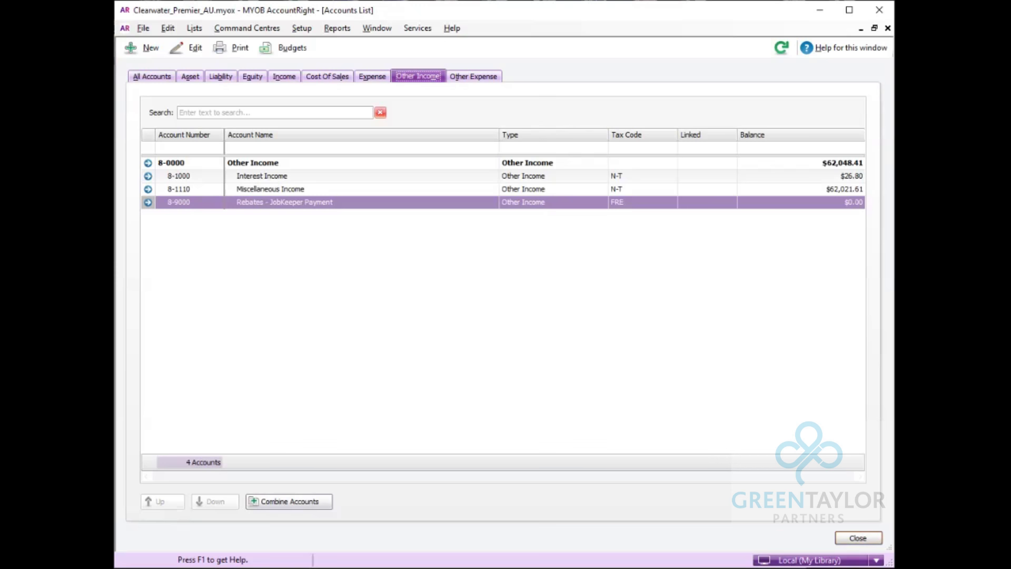
{"action": "key", "text": "Escape"}
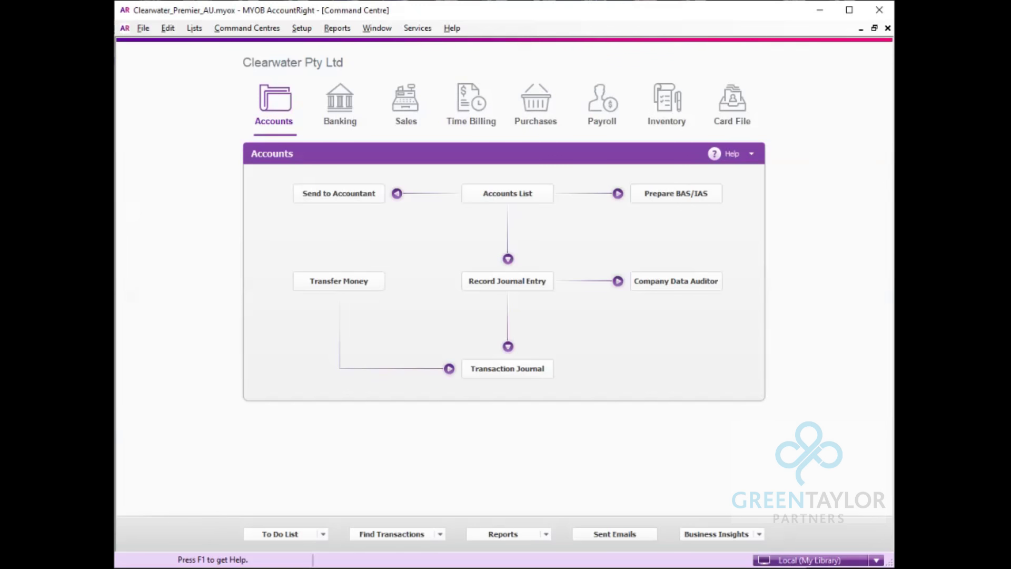